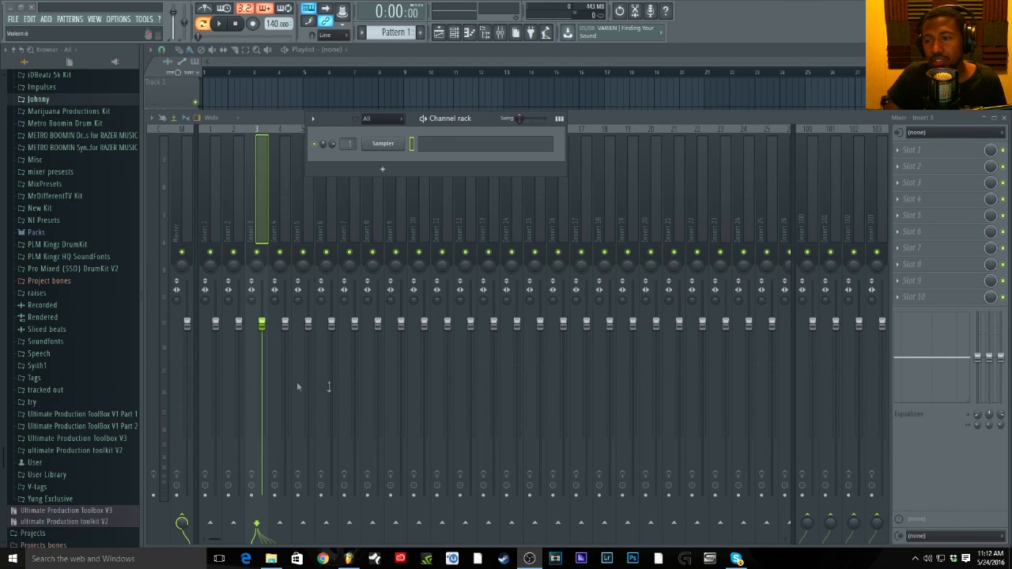
Add a Serum channel, move its window up so the whole synth shows, and hide the plugin wrapper's options strip
click(397, 172)
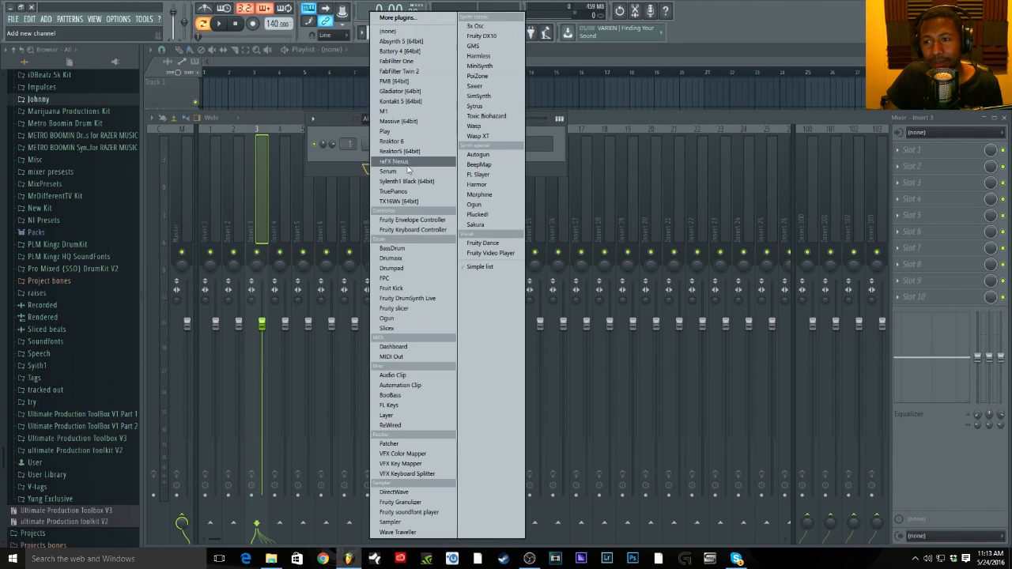
click(409, 175)
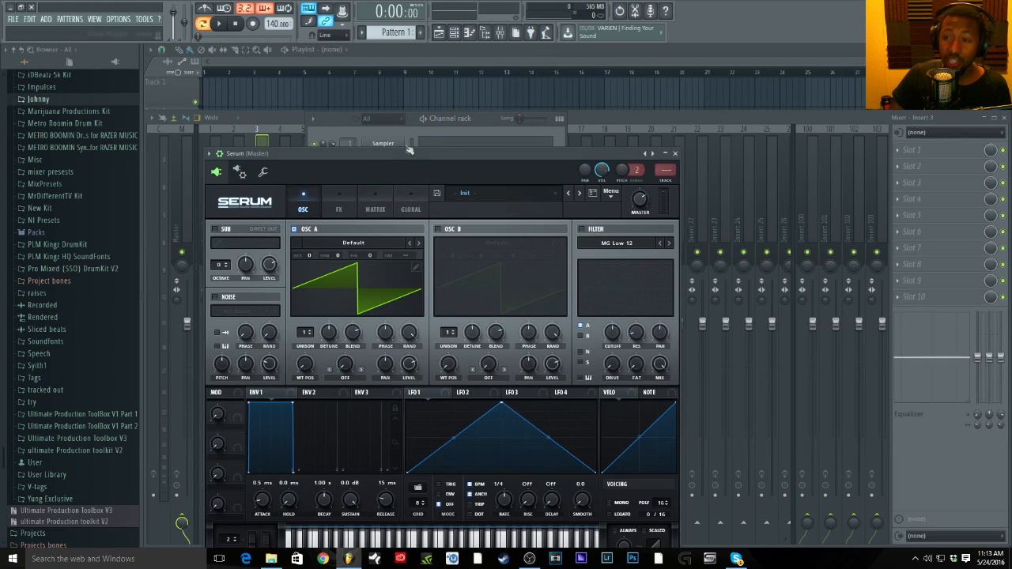
drag(405, 148, 421, 79)
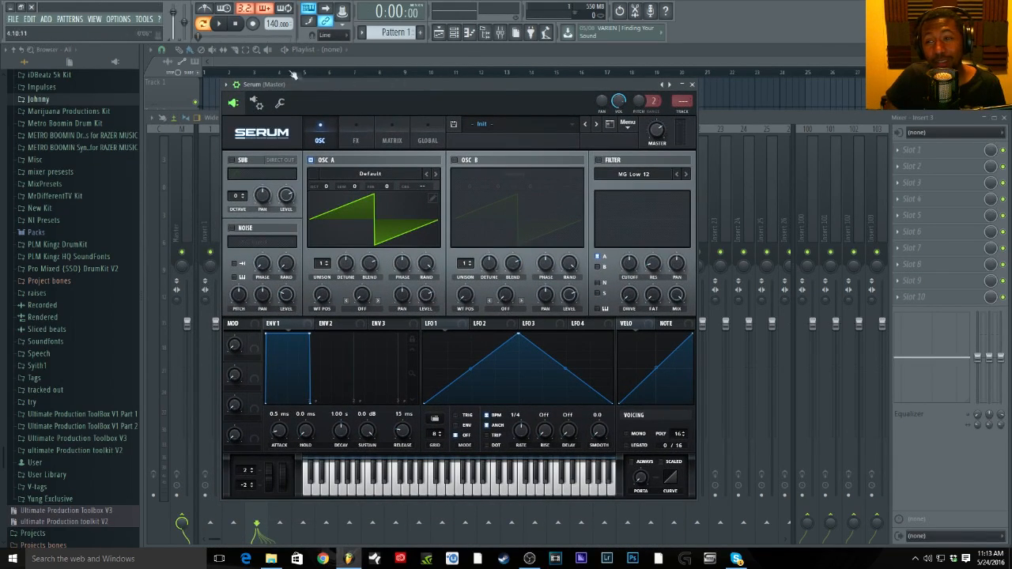
click(236, 85)
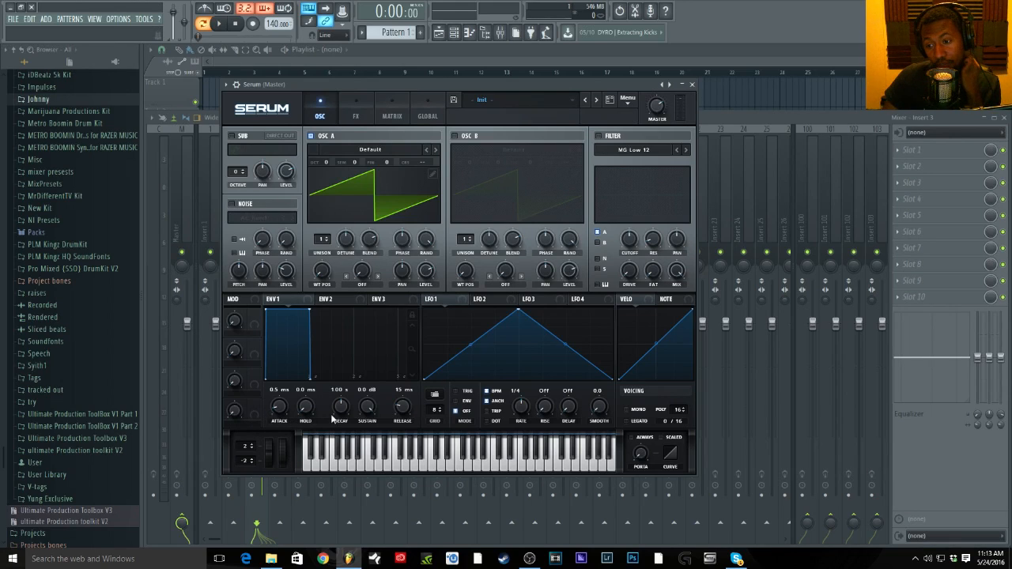
Set Envelope 1's decay to 1.09 s, its sustain to minus infinity dB and its release to 2.7 ms
drag(340, 410, 373, 449)
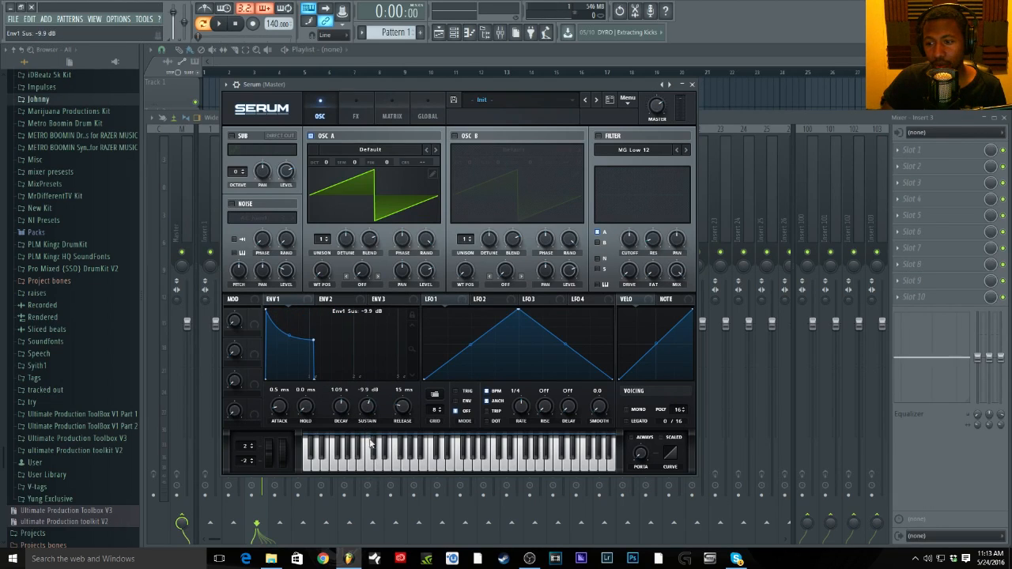
drag(368, 412, 372, 474)
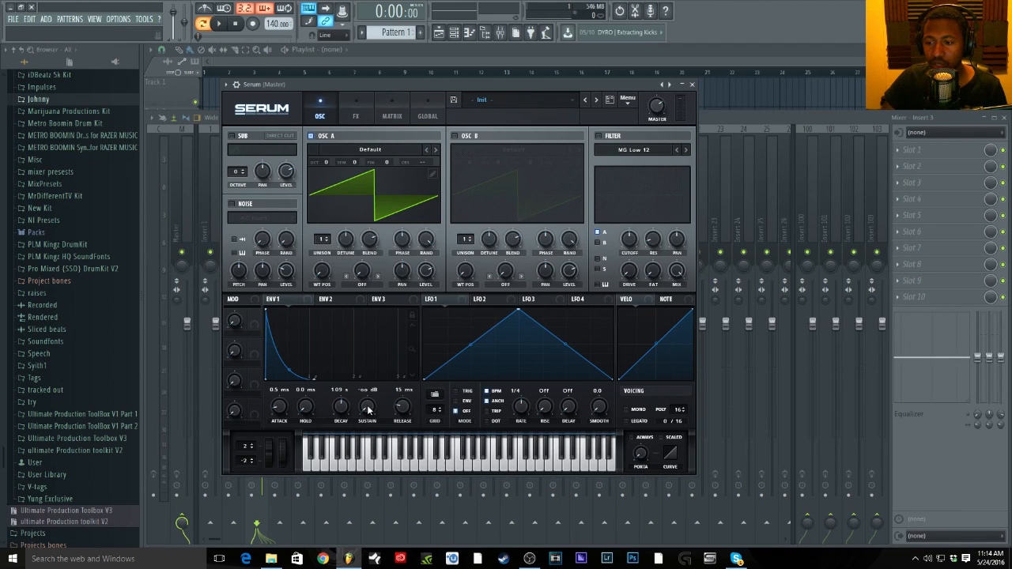
drag(399, 410, 405, 432)
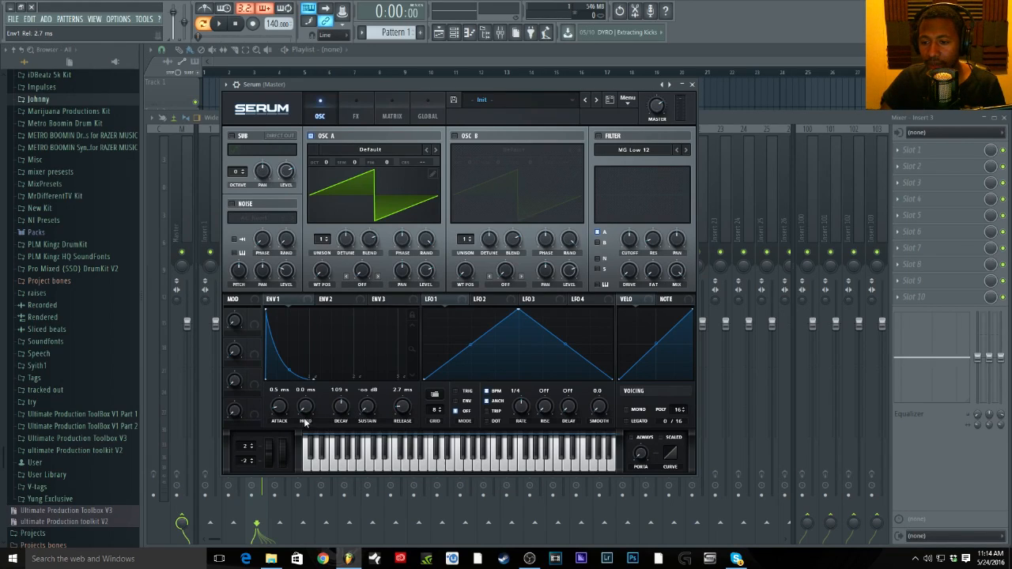
Try a 124 ms attack on Envelope 1 and bring it down to 0.0 ms
mouse_move(284, 413)
drag(283, 413, 280, 384)
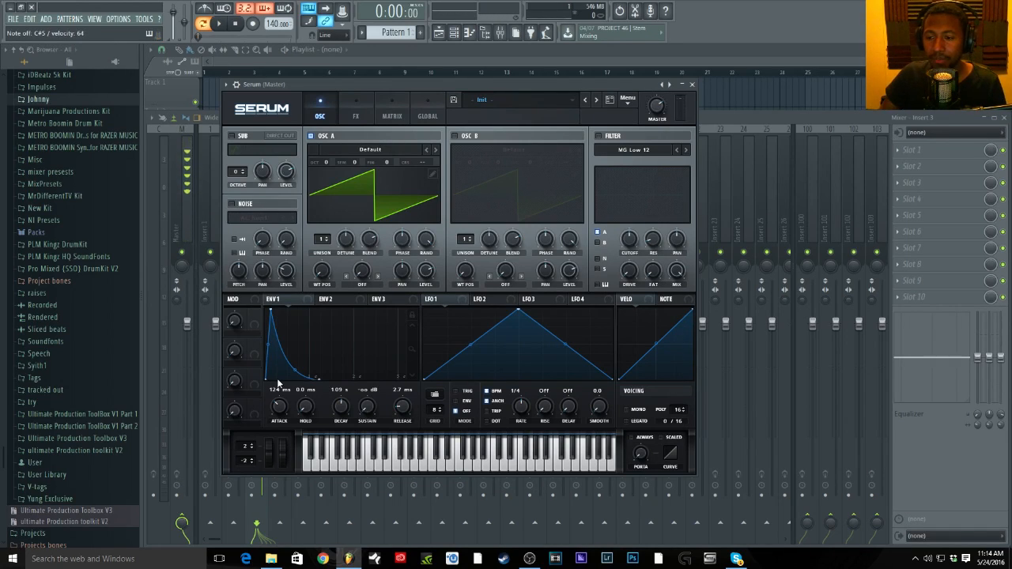
drag(282, 402, 289, 439)
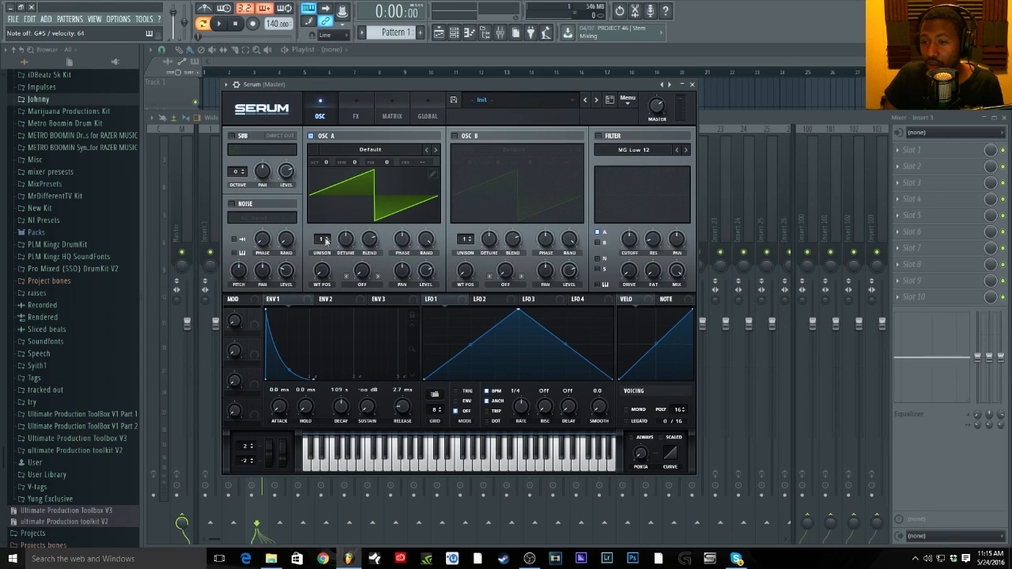
Load bw_perfectwaves from Adventure Kid Serum into oscillator A and advance through the wavetables to bw_squ
click(416, 156)
mouse_move(382, 192)
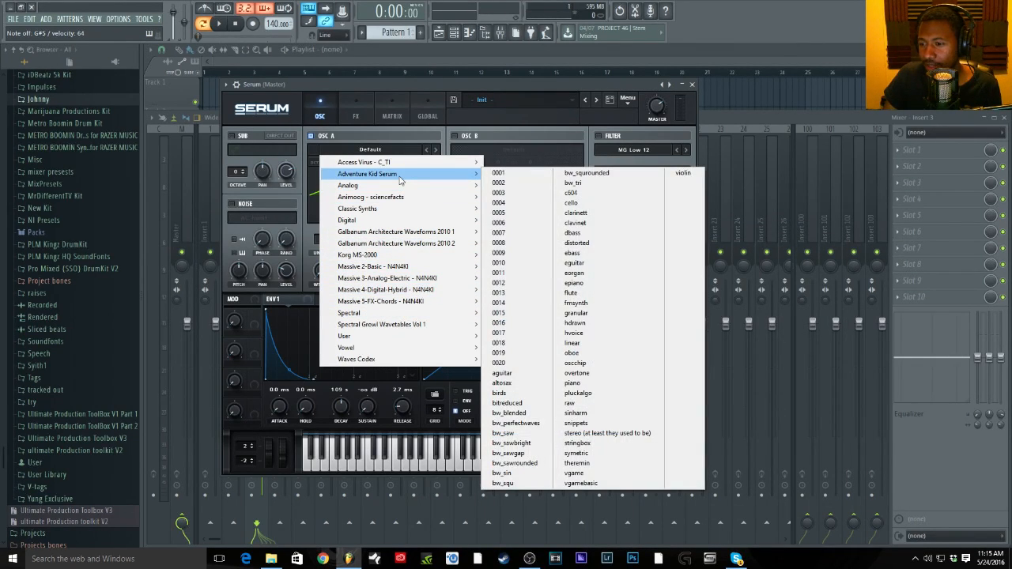
click(510, 412)
click(434, 151)
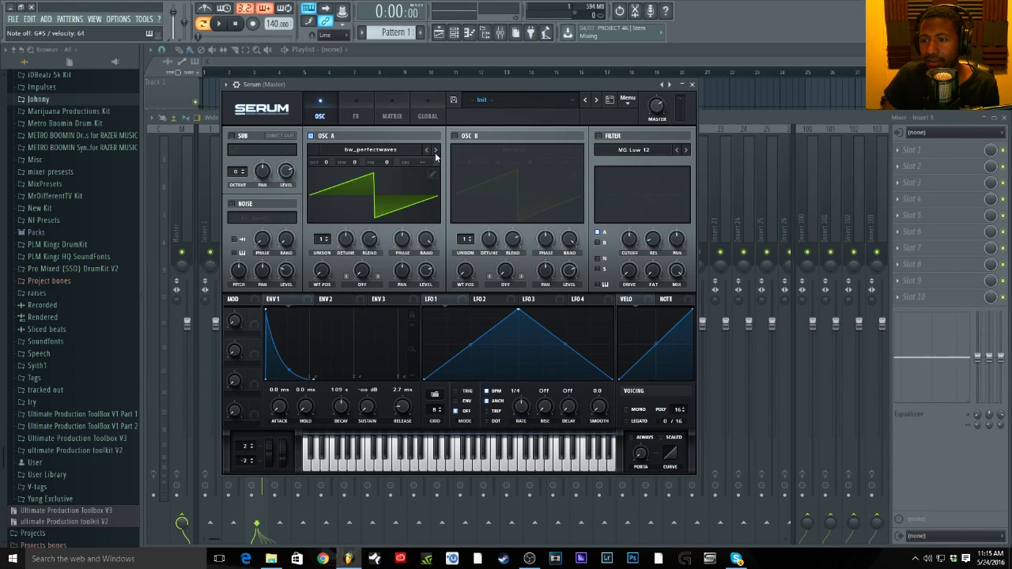
click(435, 150)
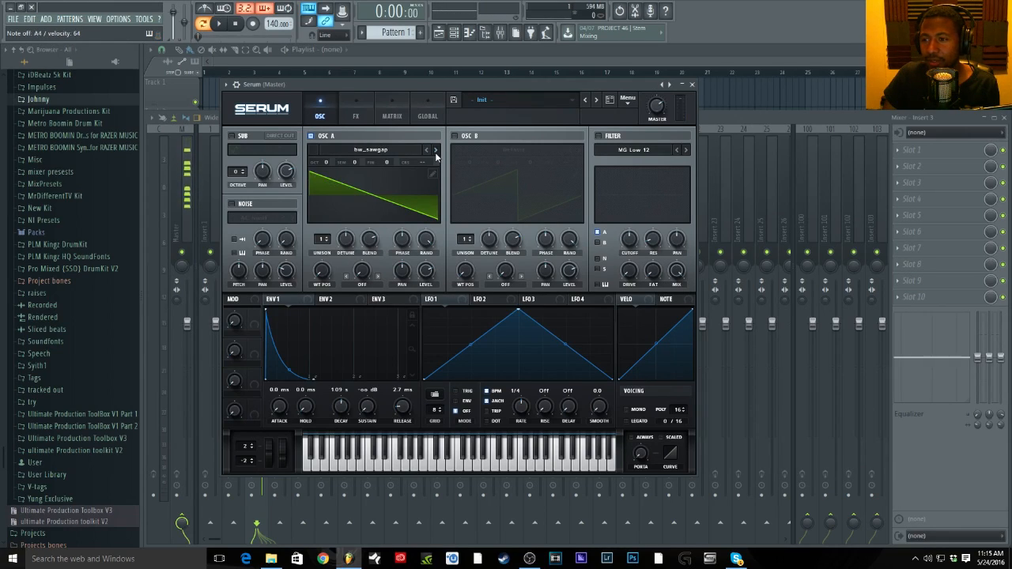
click(435, 152)
click(435, 152)
click(435, 152)
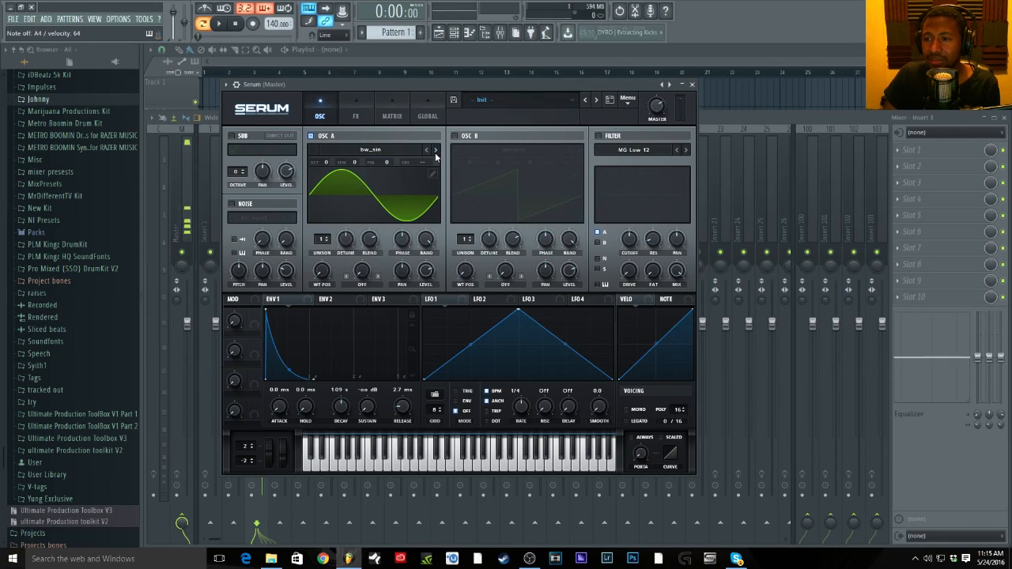
click(435, 152)
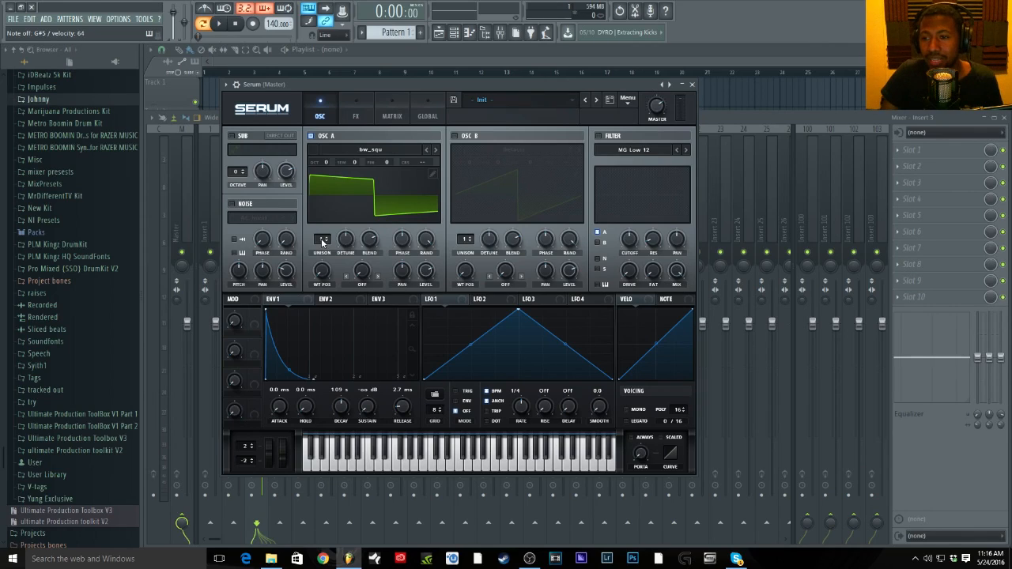
Set oscillator A's unison to 16 voices and adjust its detune
drag(325, 246, 328, 75)
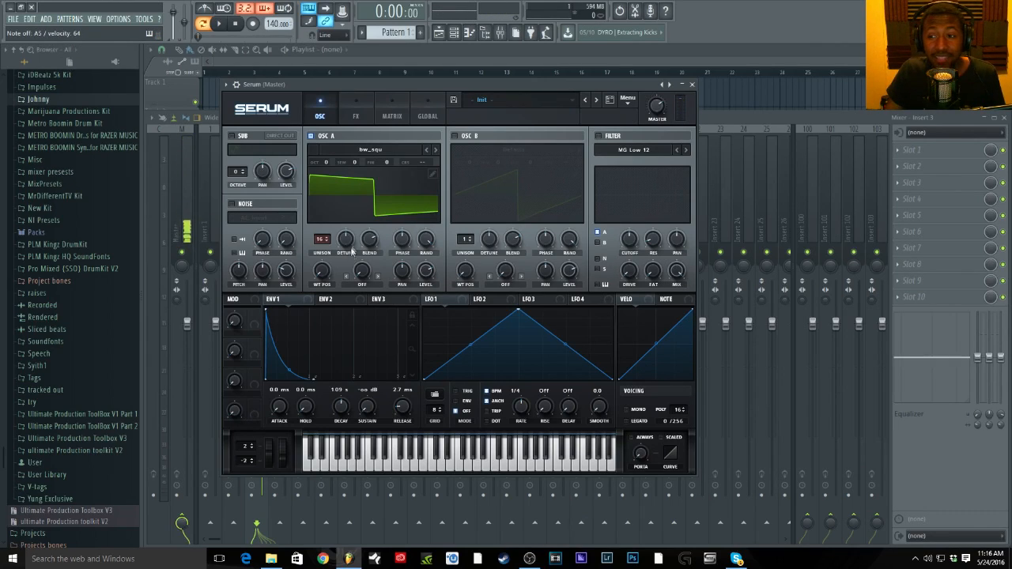
mouse_move(353, 247)
mouse_down()
mouse_move(348, 190)
mouse_move(352, 237)
mouse_up()
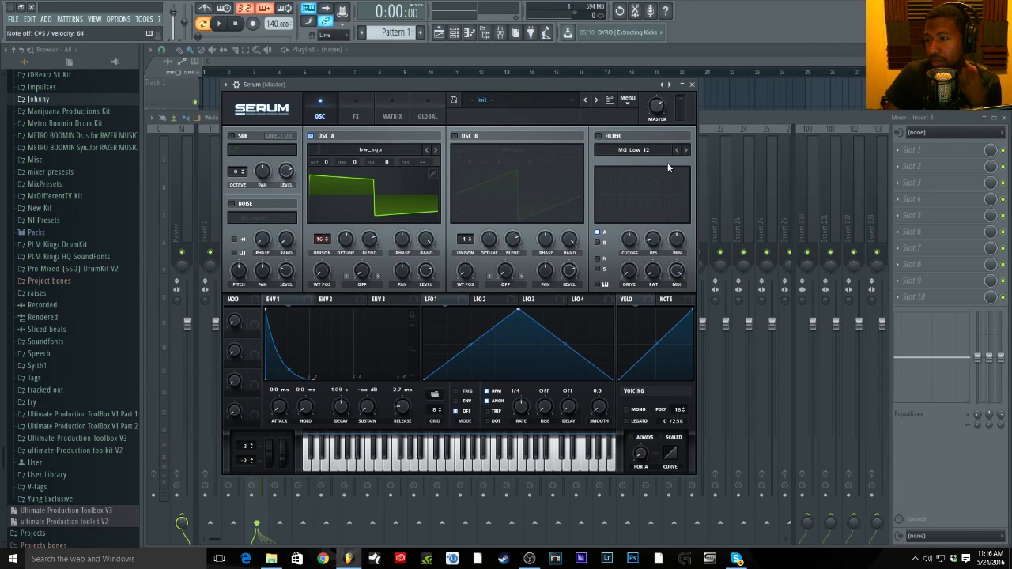
Enable the filter, trying the High 6 type before choosing Low 6
click(684, 150)
mouse_move(651, 166)
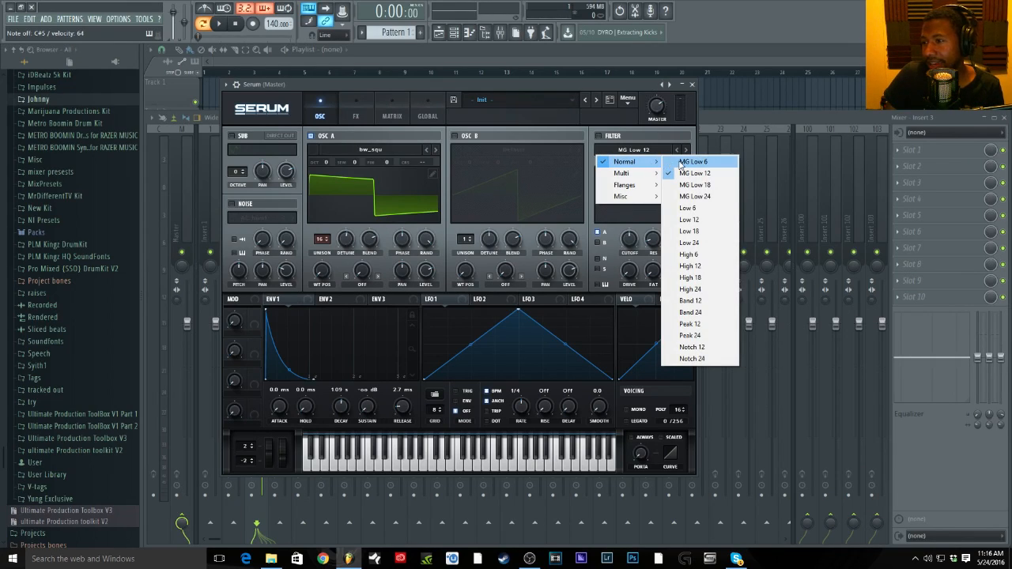
click(688, 254)
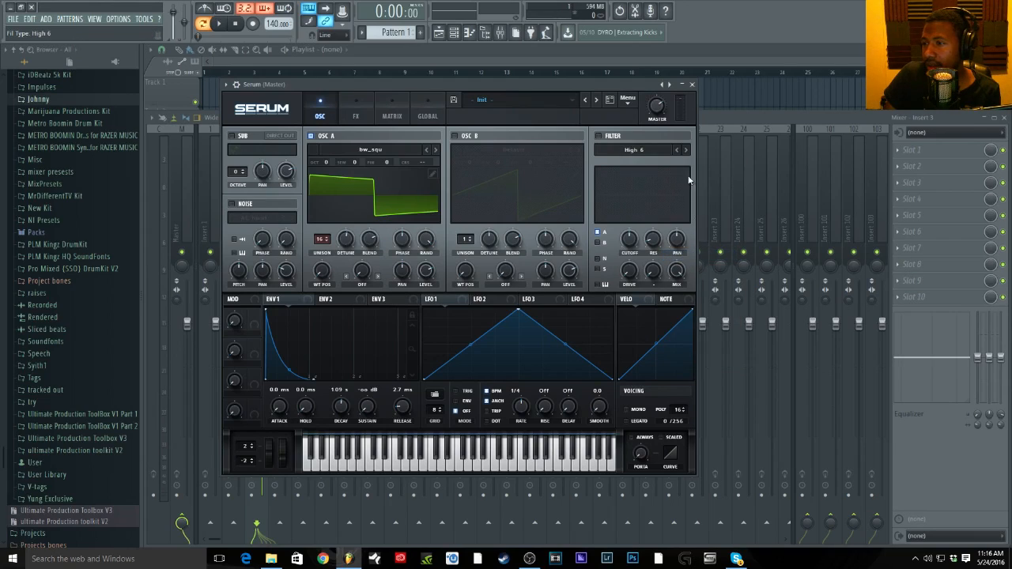
click(599, 136)
click(673, 157)
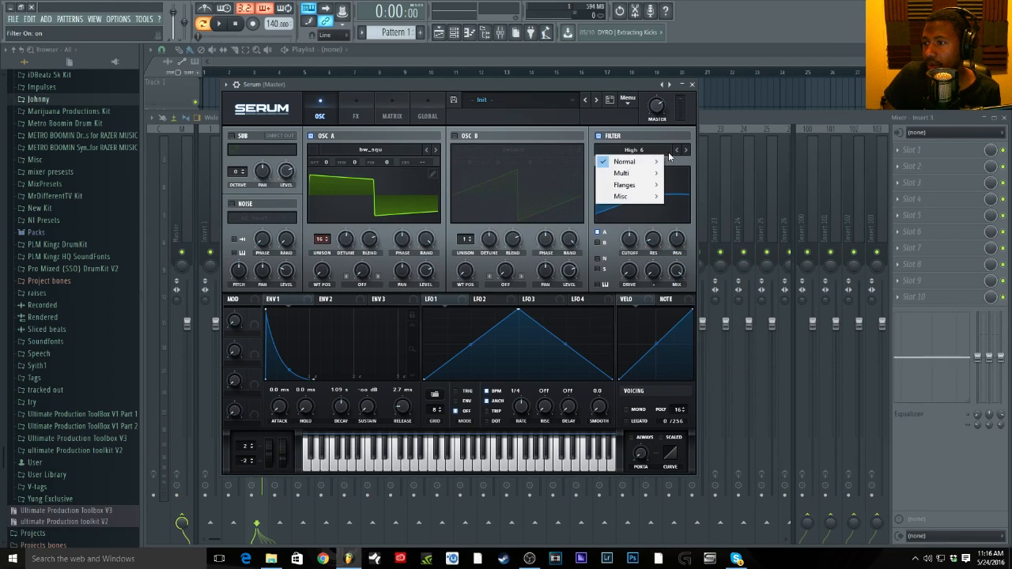
mouse_move(648, 162)
click(687, 208)
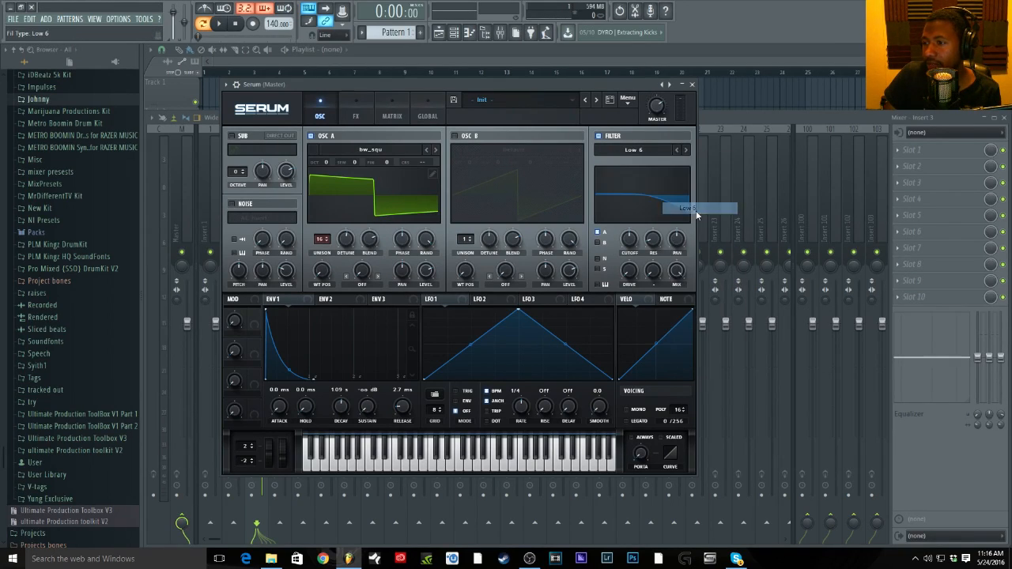
Change the filter type to Low 12 and sweep the cutoff down and up, leaving it at about 11840 Hz
drag(631, 242, 631, 265)
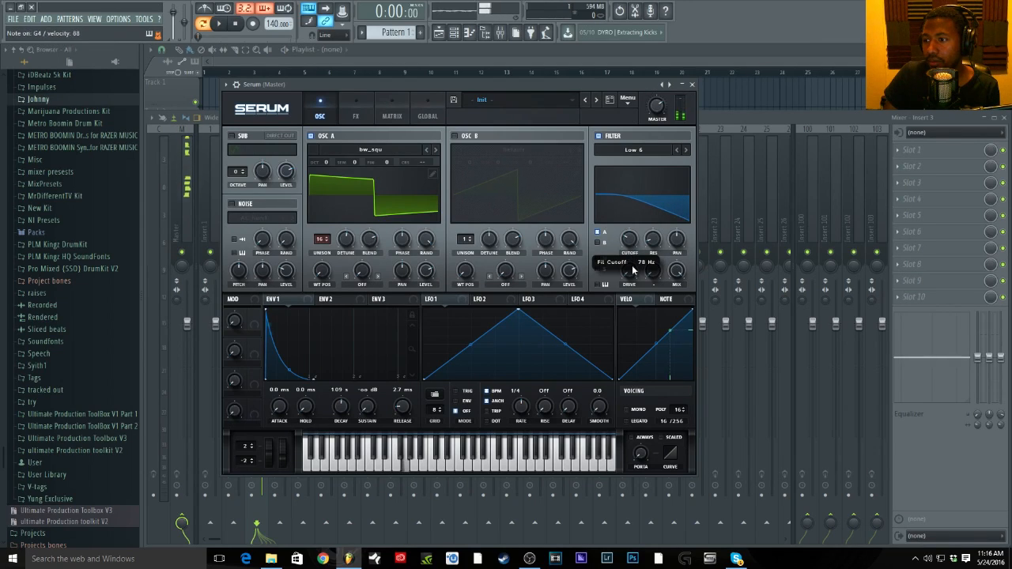
click(684, 151)
mouse_move(630, 238)
mouse_down()
mouse_move(633, 166)
mouse_move(626, 234)
mouse_up()
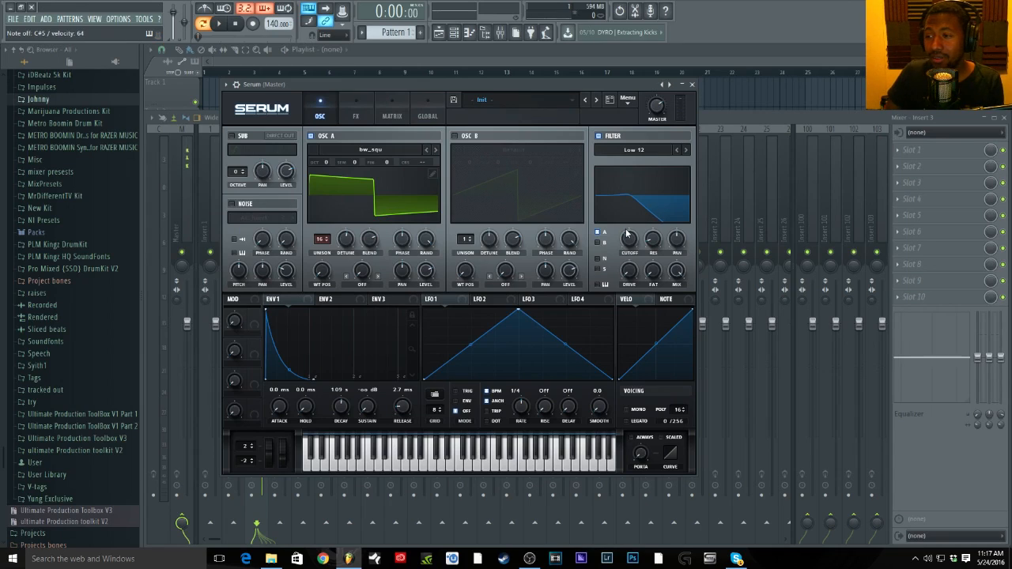
drag(627, 241, 619, 162)
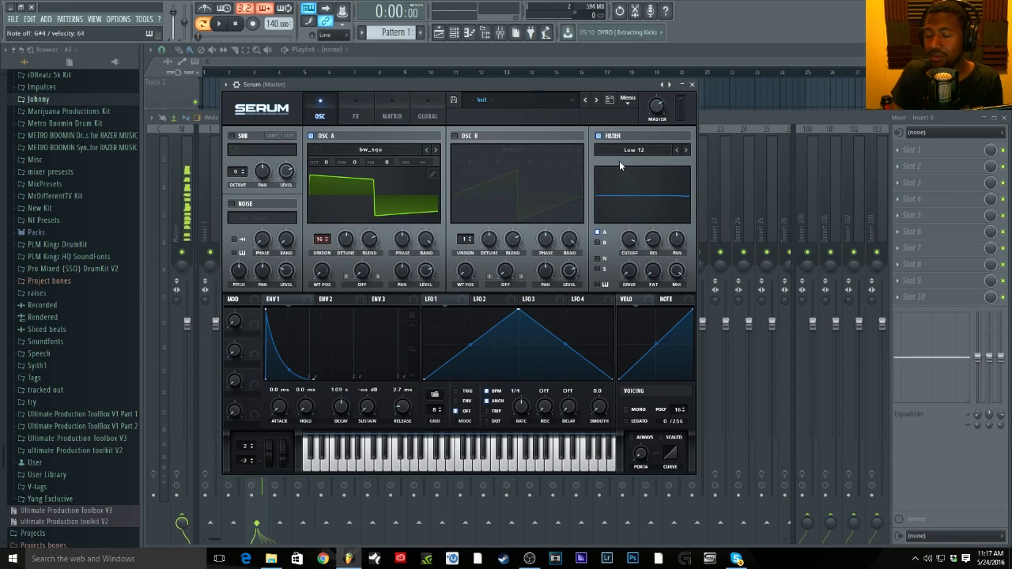
drag(630, 239, 634, 272)
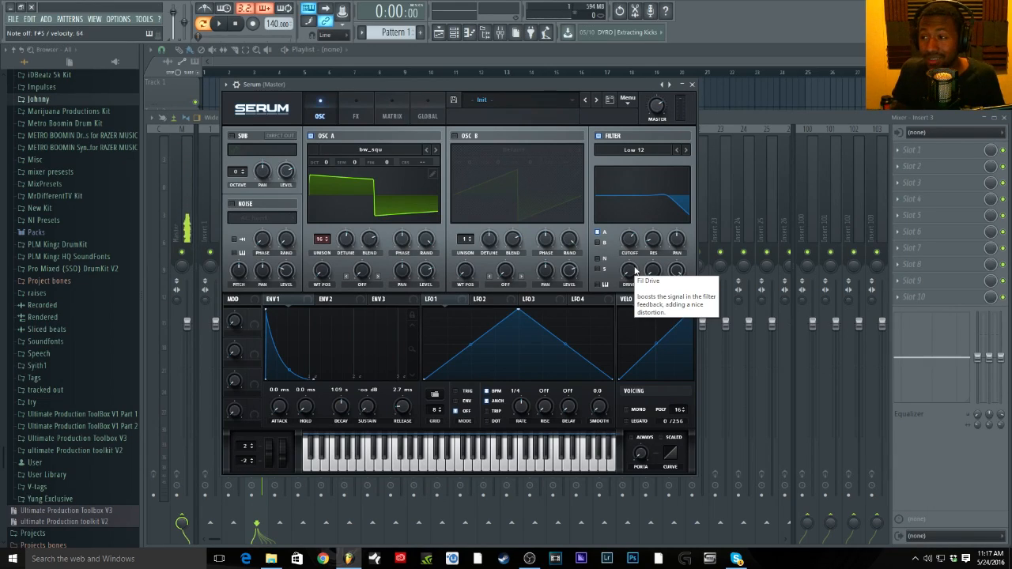
drag(640, 237, 634, 205)
Enable the reverb, chorus and delay effects in Serum's effects rack
click(354, 116)
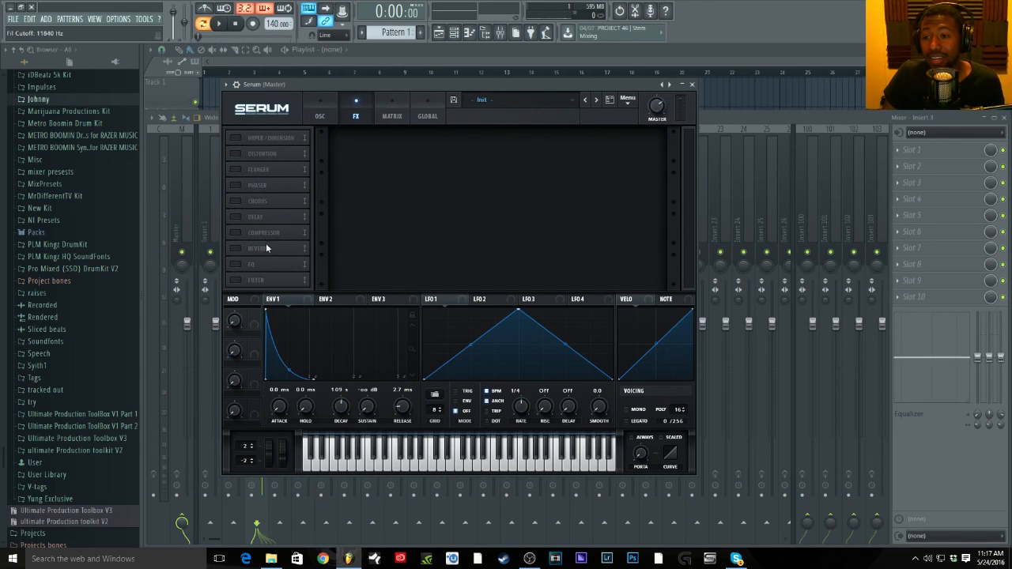
click(235, 249)
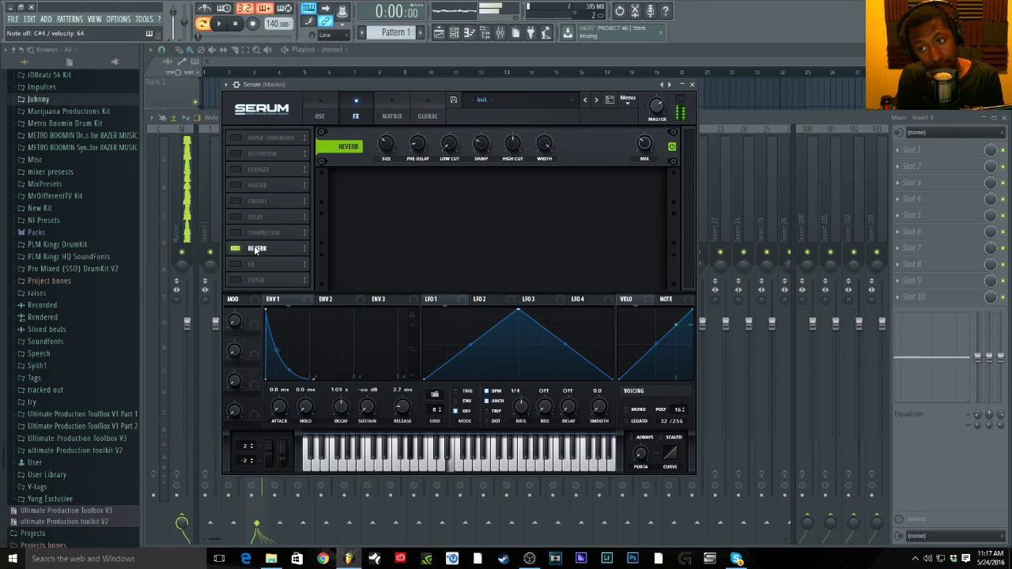
click(236, 203)
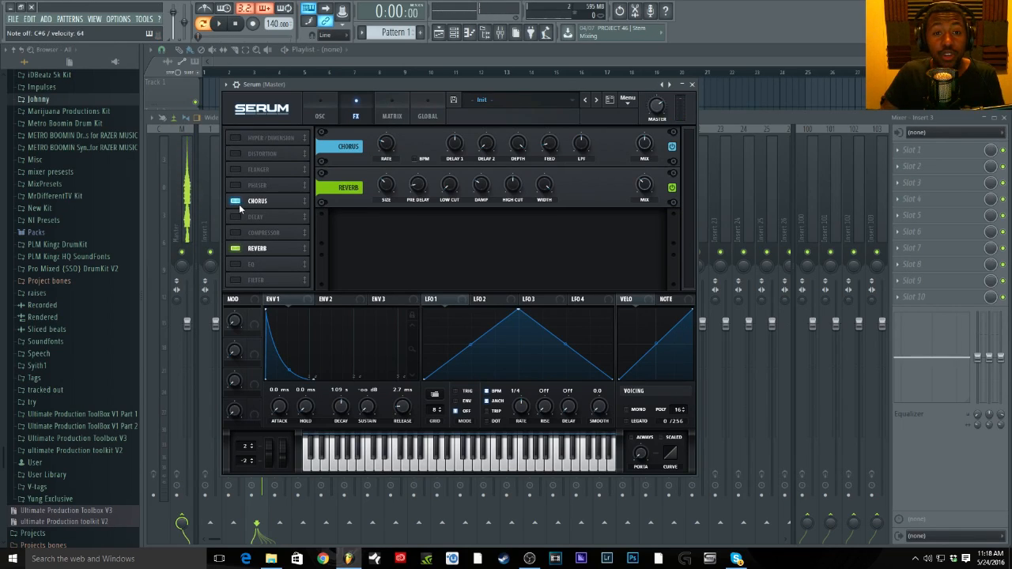
click(237, 218)
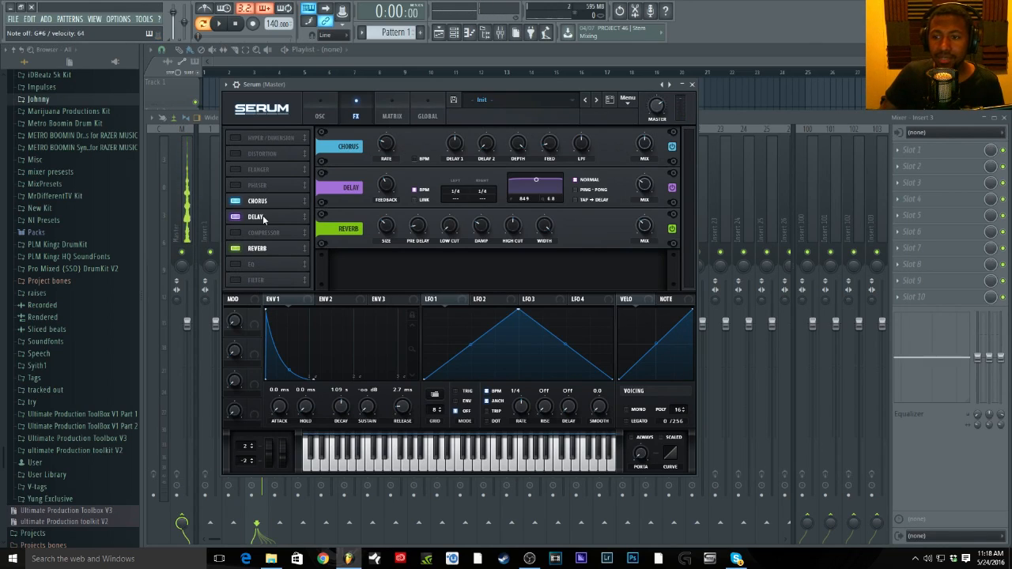
Switch the chorus, delay and reverb effects off and back on
click(234, 201)
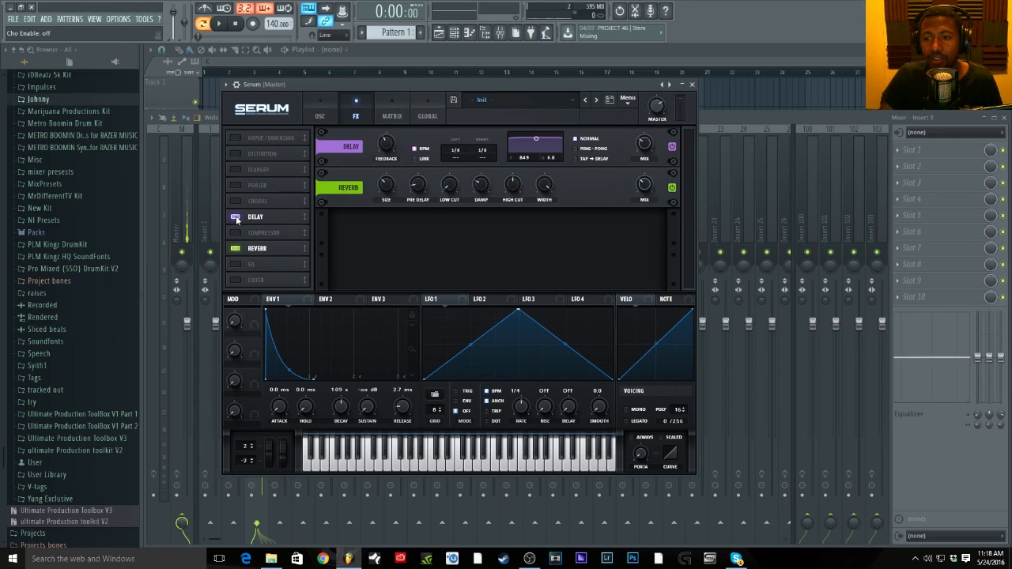
click(234, 216)
click(235, 248)
click(235, 249)
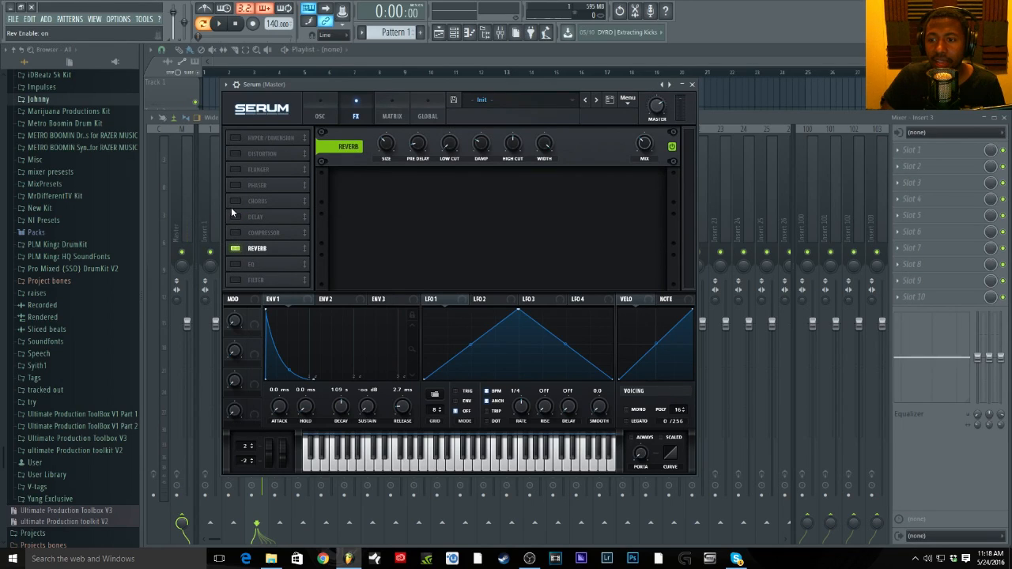
click(235, 201)
click(235, 217)
Return to the oscillator page and advance oscillator A's wavetable through bw_squrounded and c604 to cello
click(321, 115)
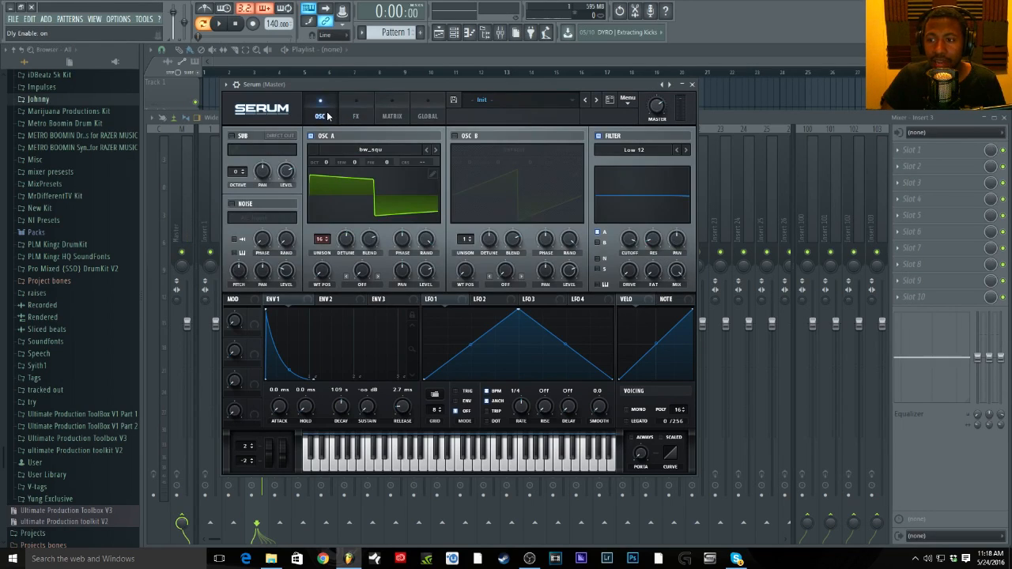
click(437, 150)
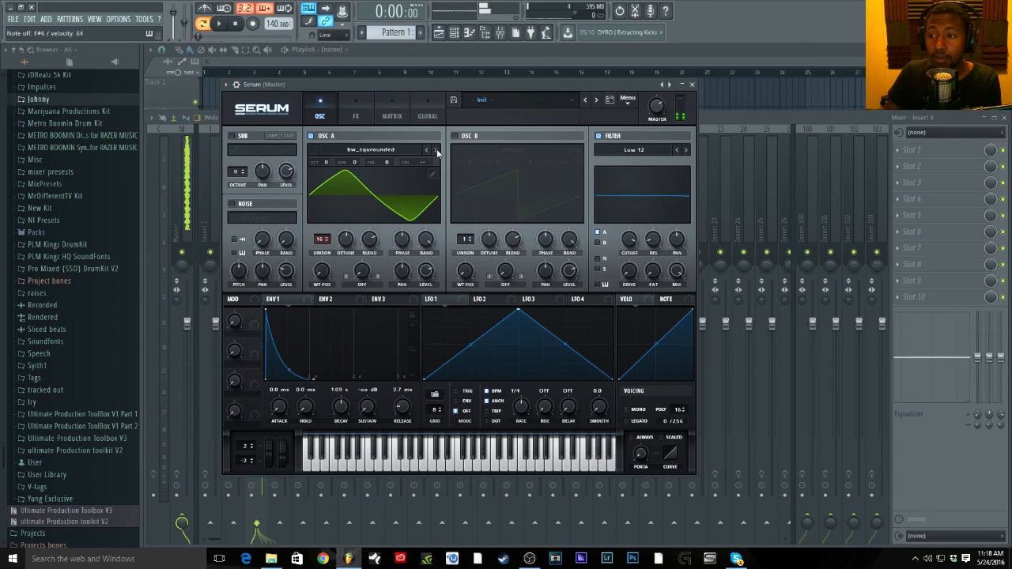
click(436, 150)
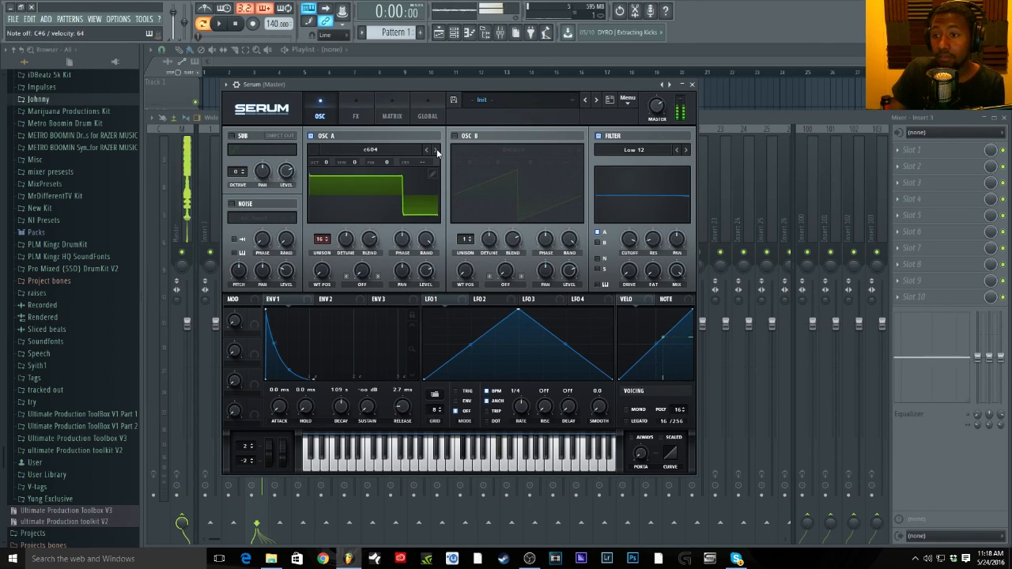
click(435, 149)
click(435, 150)
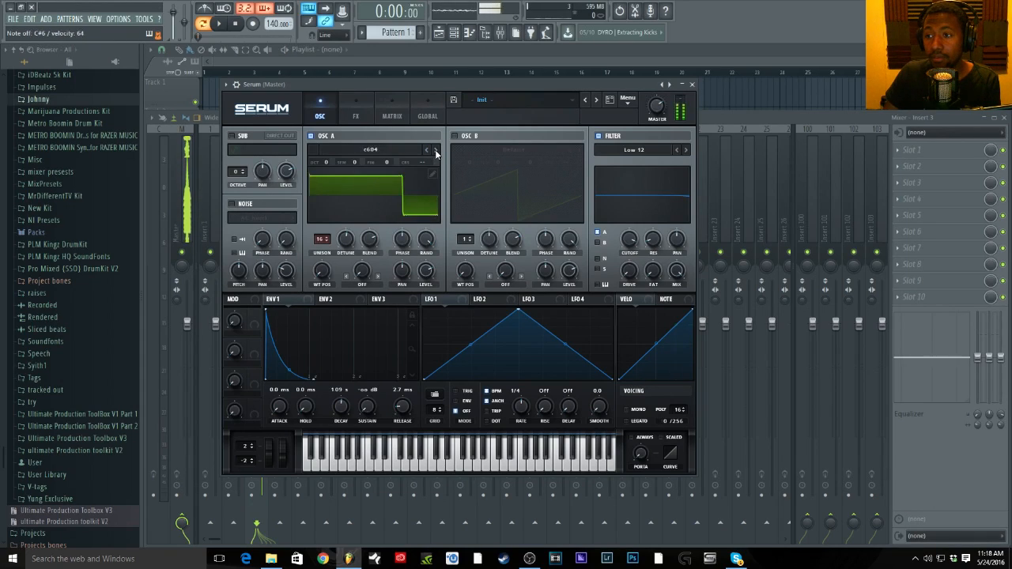
click(434, 150)
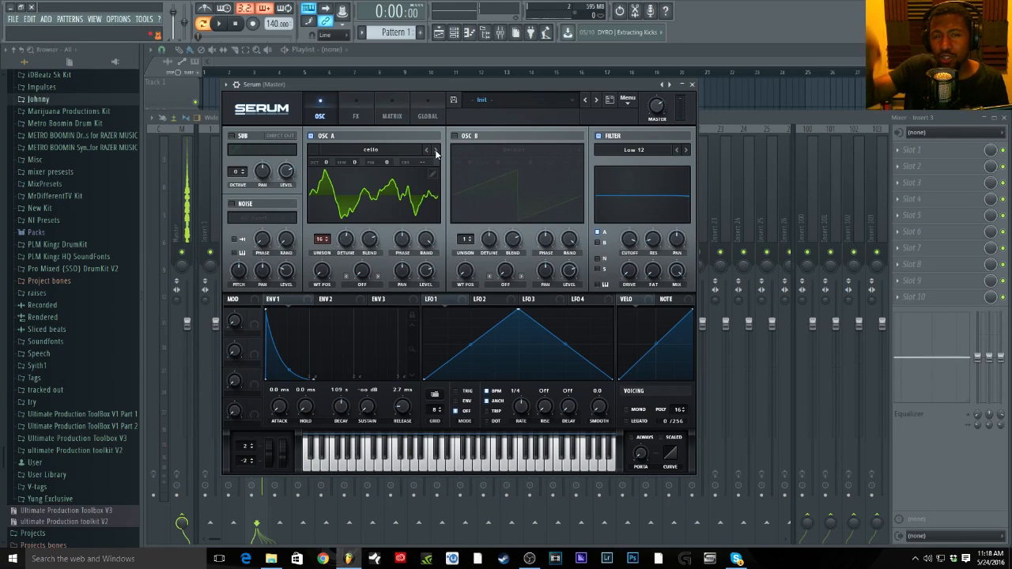
Shift oscillator A's wavetable position within the cello table and change the filter type to Formant-I
drag(333, 269, 326, 238)
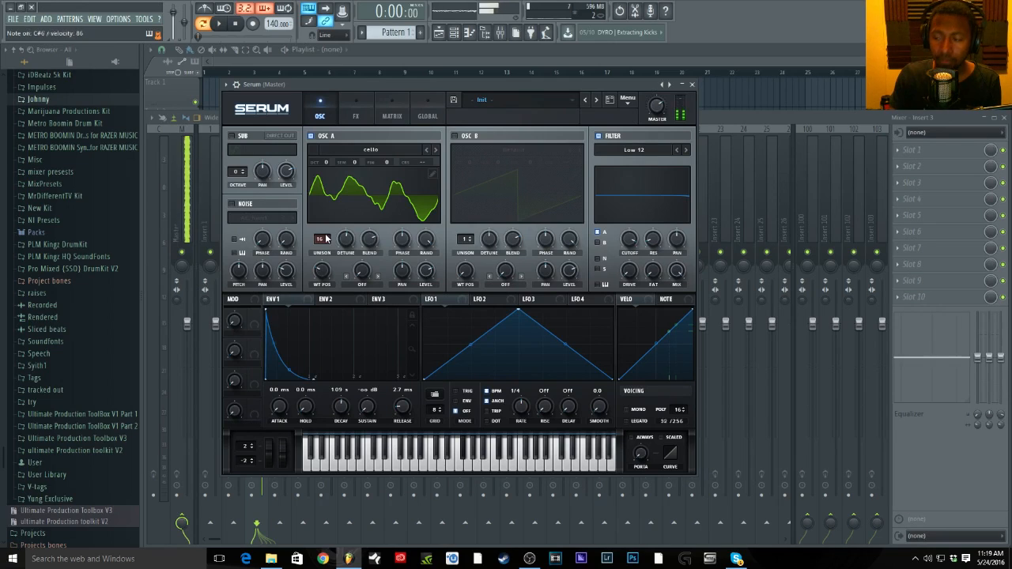
click(632, 150)
mouse_move(637, 197)
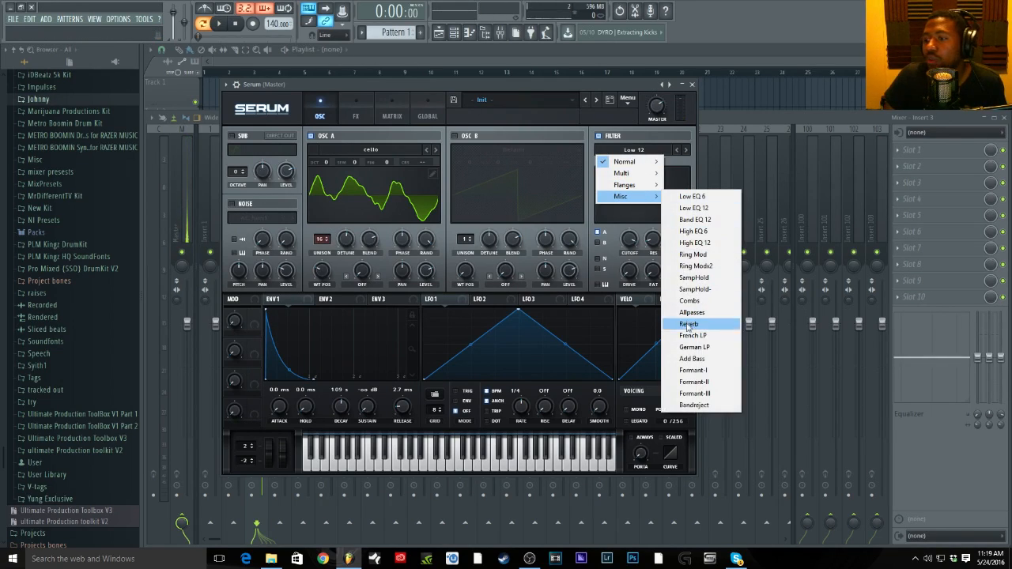
click(693, 370)
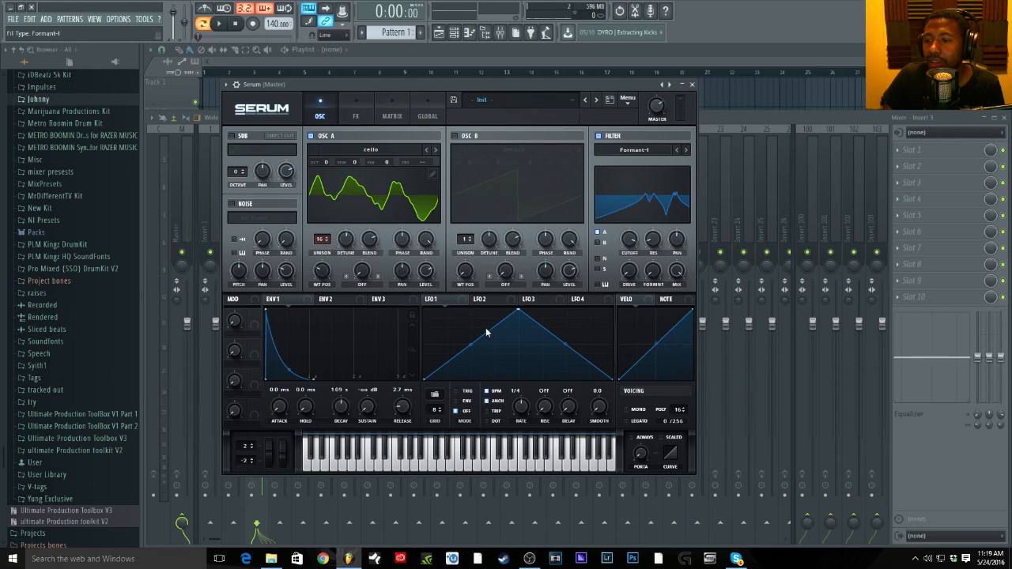
Reshape LFO 1 with an earlier peak and outward-bowed slopes, and assign it to modulate the filter cutoff
drag(518, 310, 472, 308)
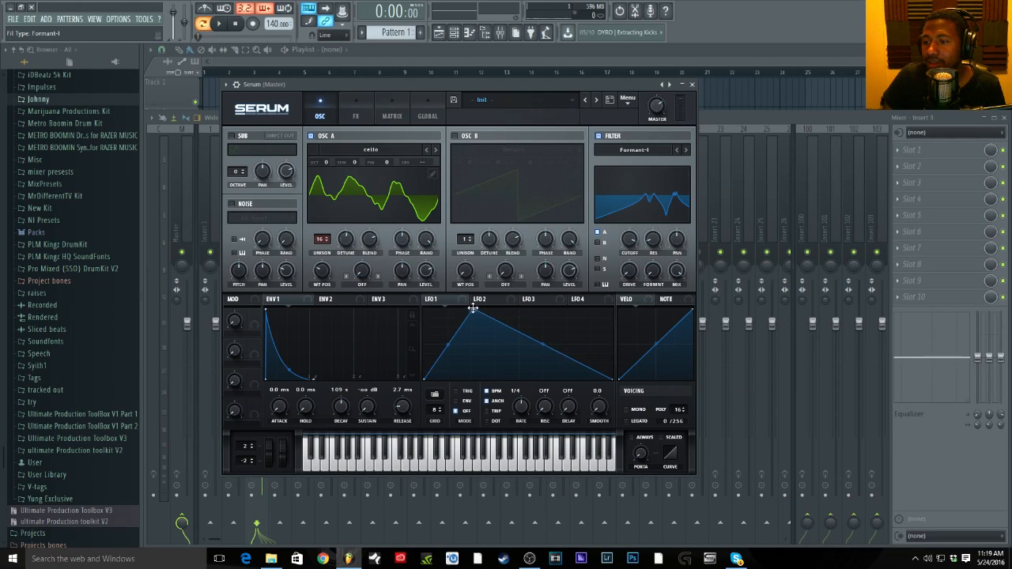
drag(448, 346, 441, 322)
drag(542, 343, 537, 324)
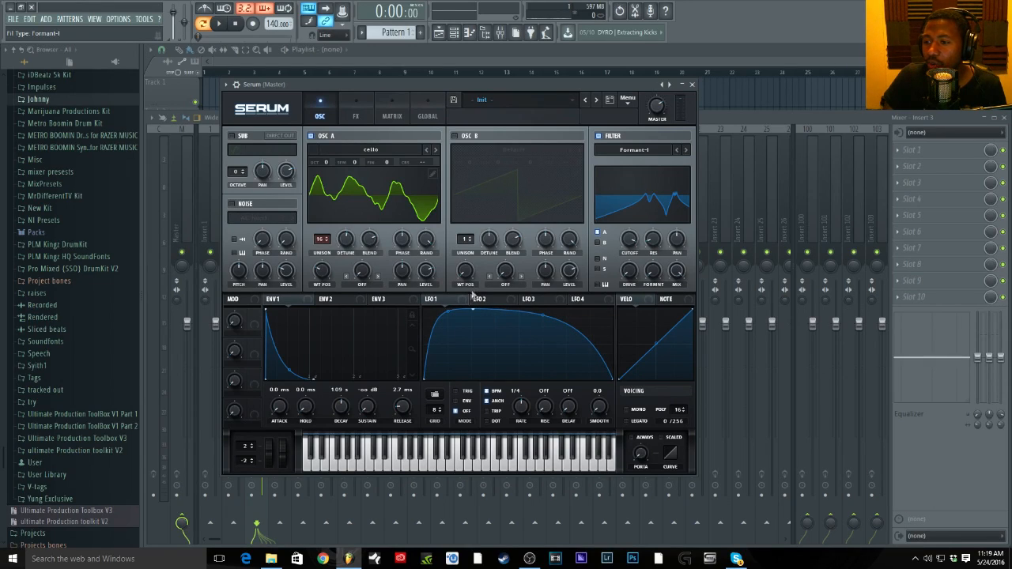
mouse_move(617, 252)
mouse_down()
mouse_move(630, 241)
mouse_move(627, 255)
mouse_up()
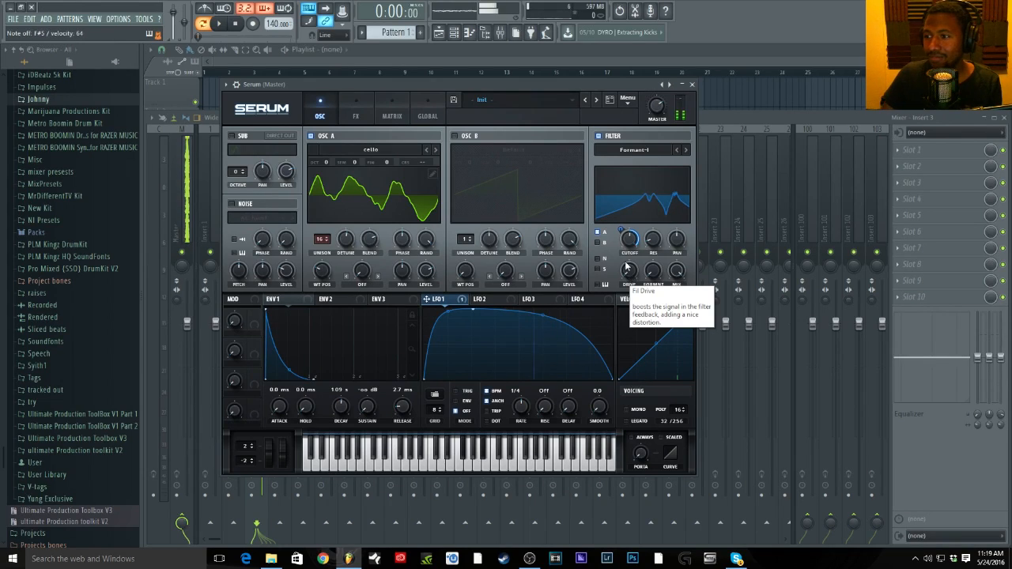
drag(622, 256, 621, 253)
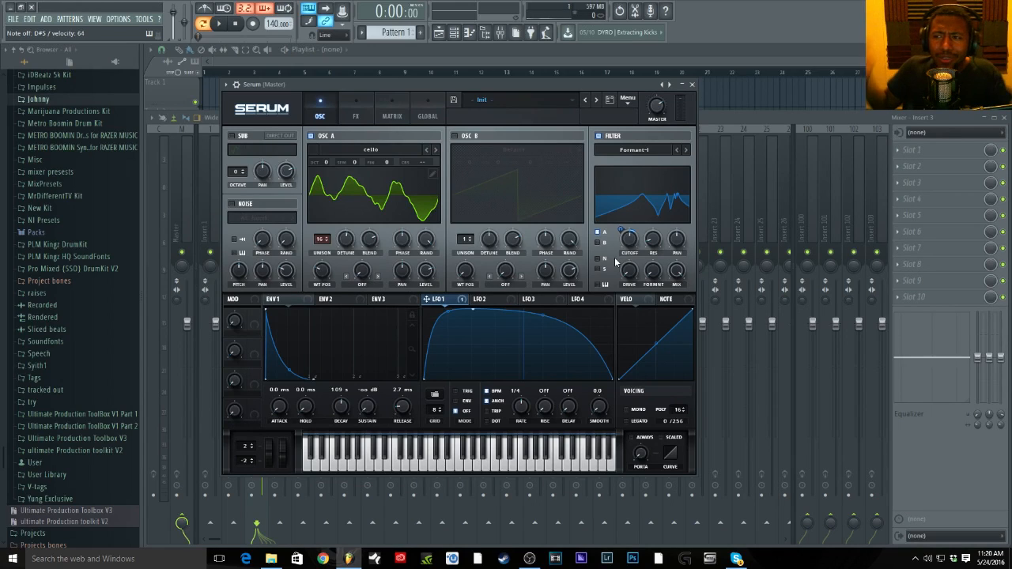
Add a new Sylenth1 Black [64bit] instrument channel to the channel rack
click(453, 32)
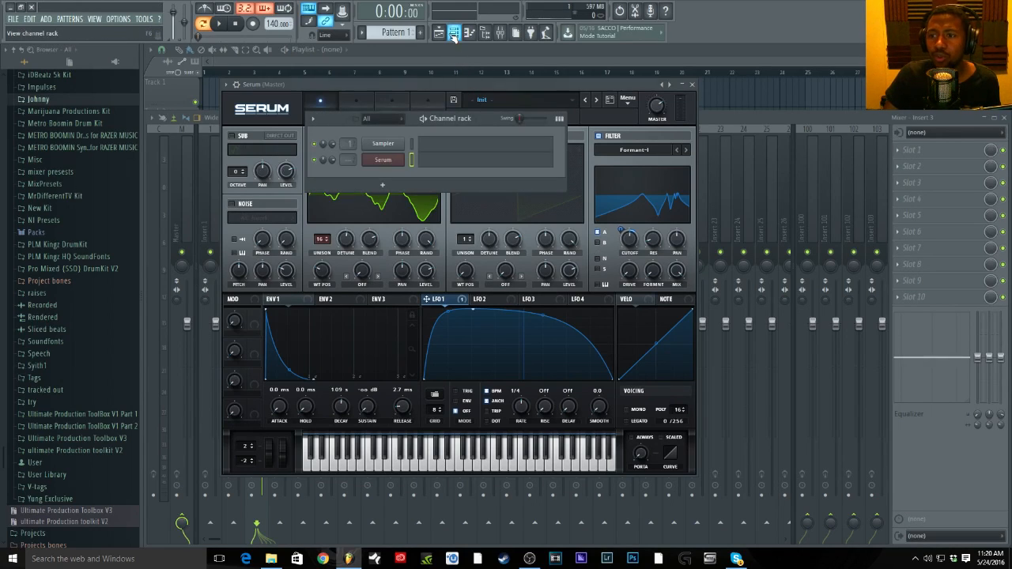
click(380, 190)
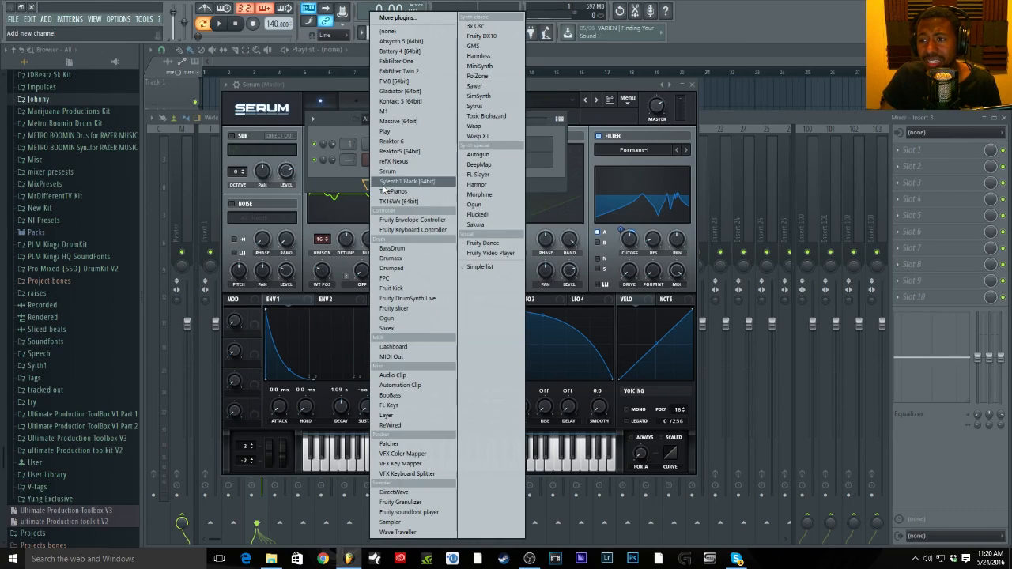
click(383, 182)
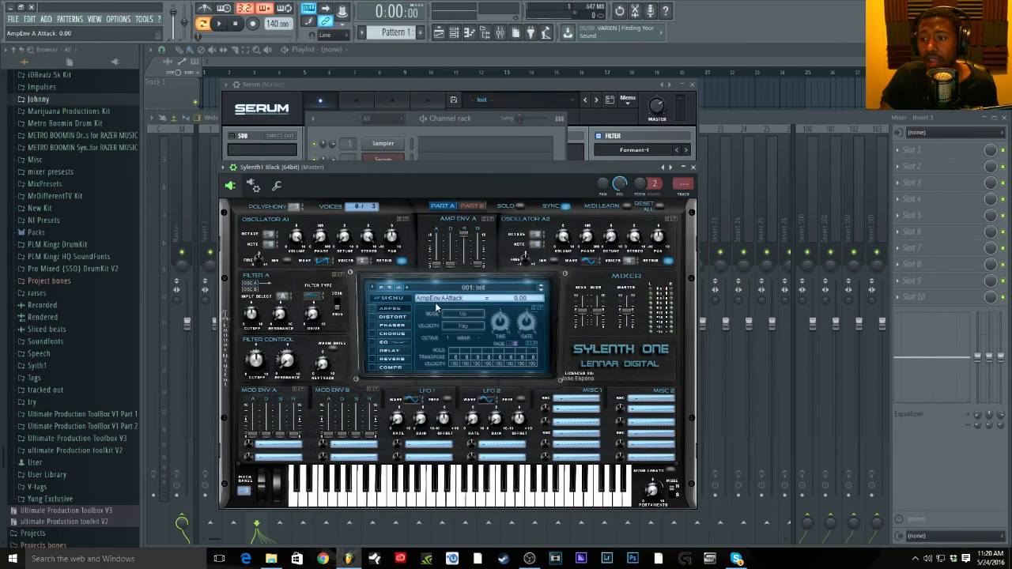
Shape Sylenth1's amp envelope A into a pluck and enable the reverb, delay and chorus effects
drag(452, 254, 482, 316)
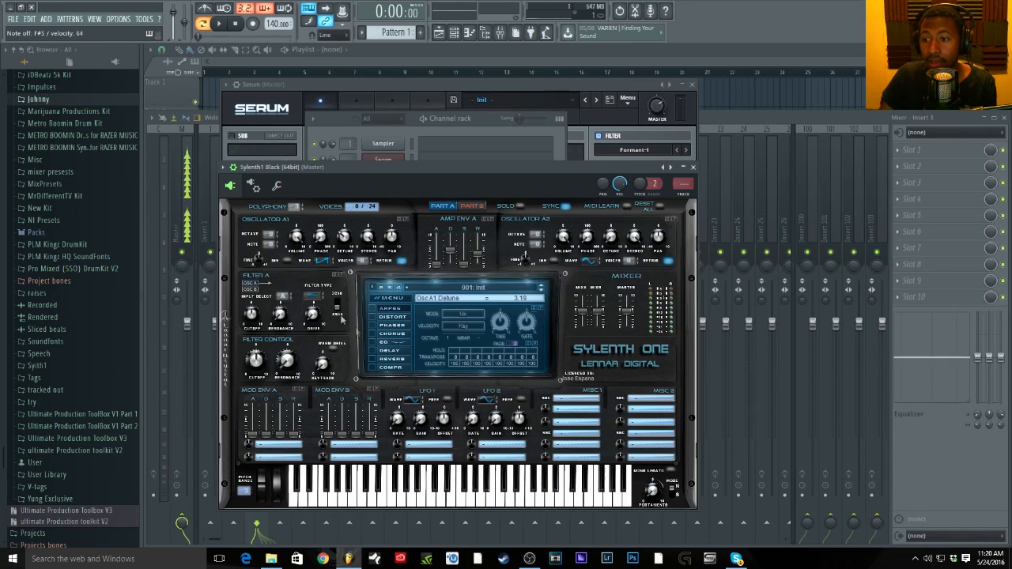
click(372, 350)
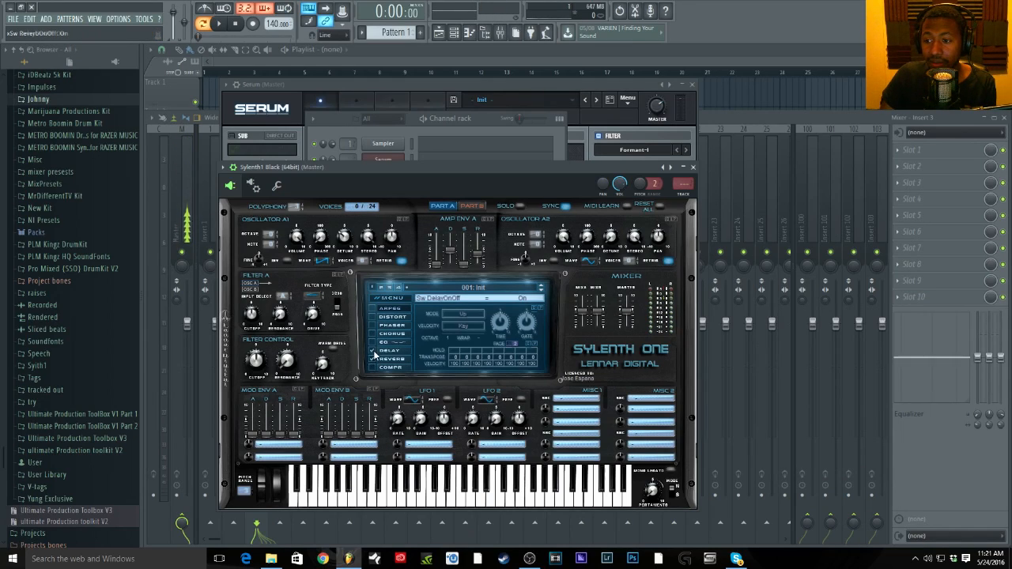
click(373, 334)
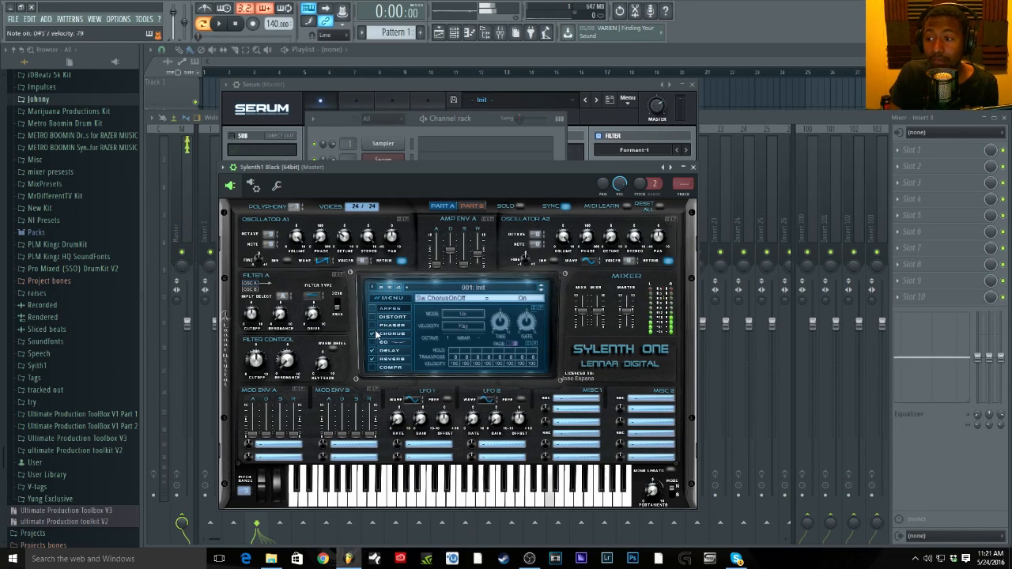